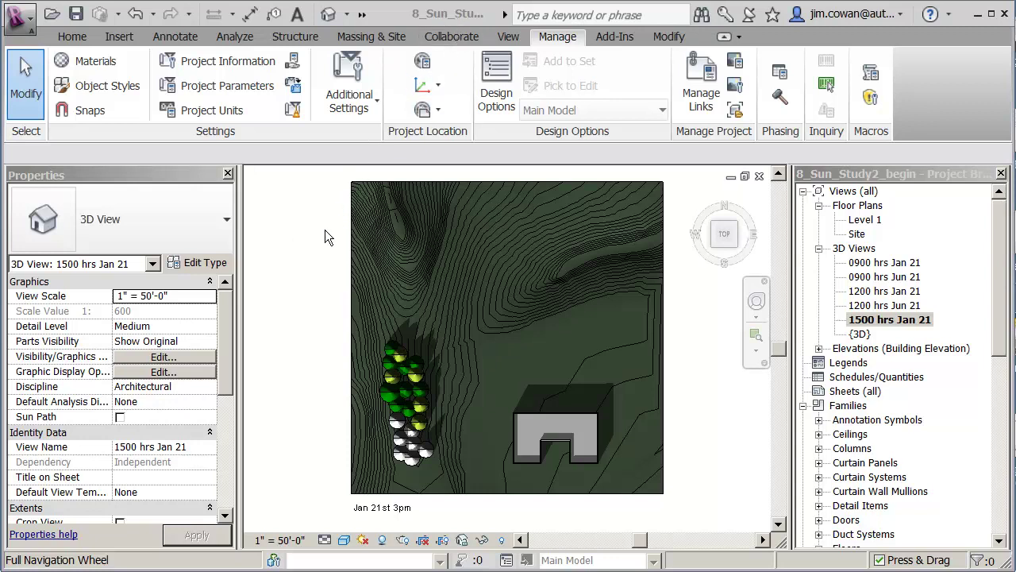
View the 0900 and 1200 Jan/Jun 21 and 1500 Jan 21 sun-study views, ending on {3D}.
double_click(882, 263)
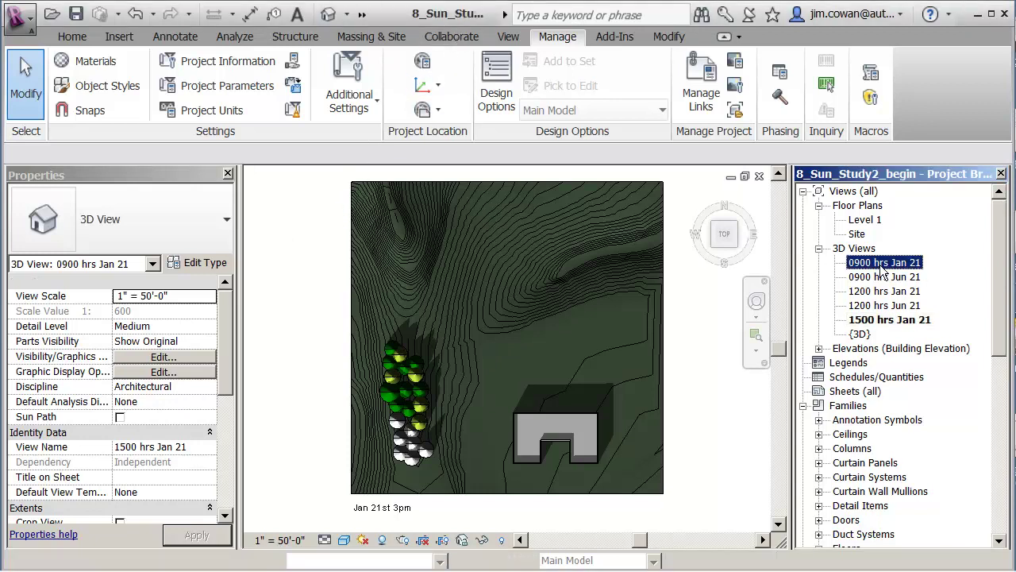
double_click(882, 277)
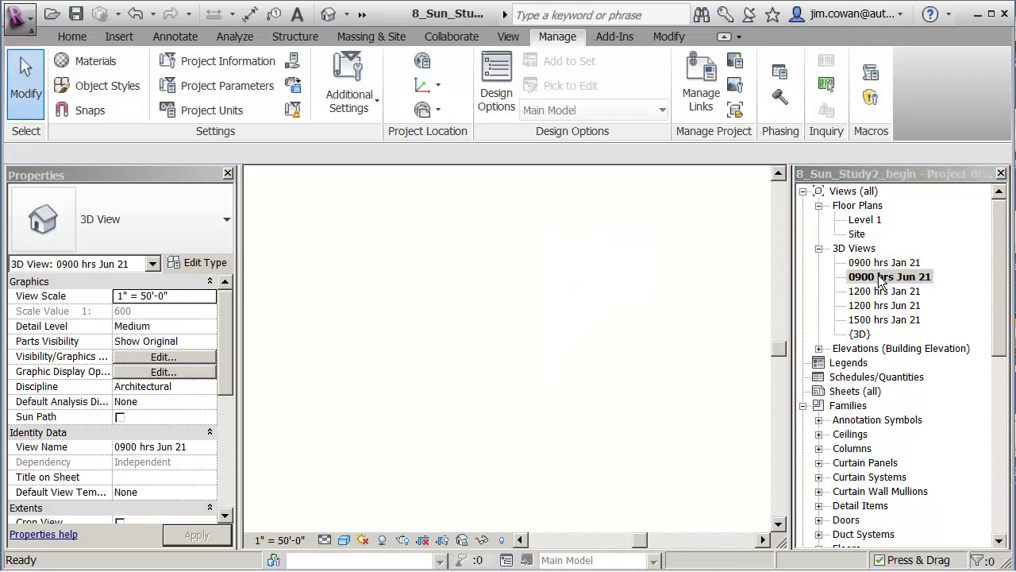
double_click(873, 291)
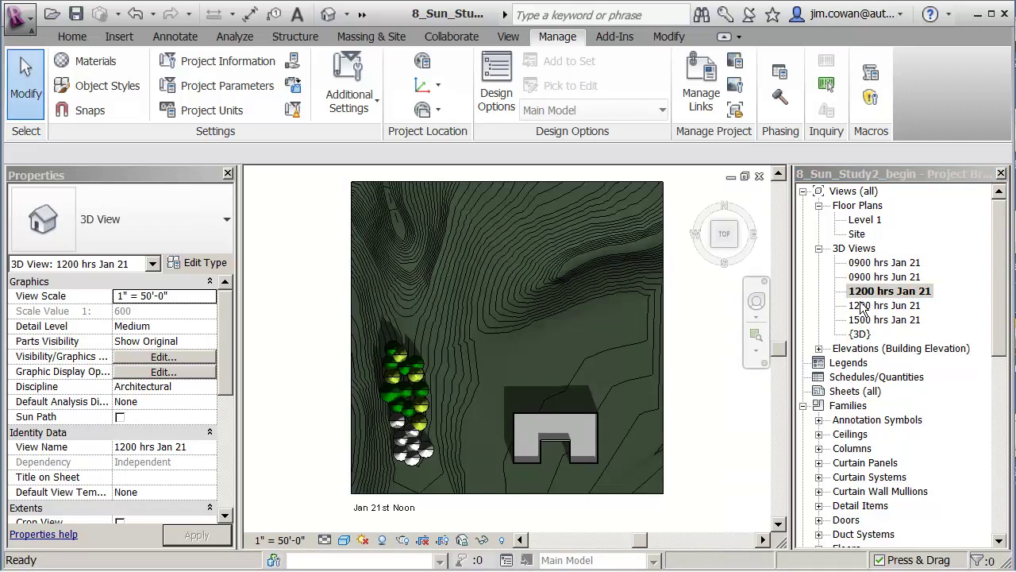
double_click(865, 306)
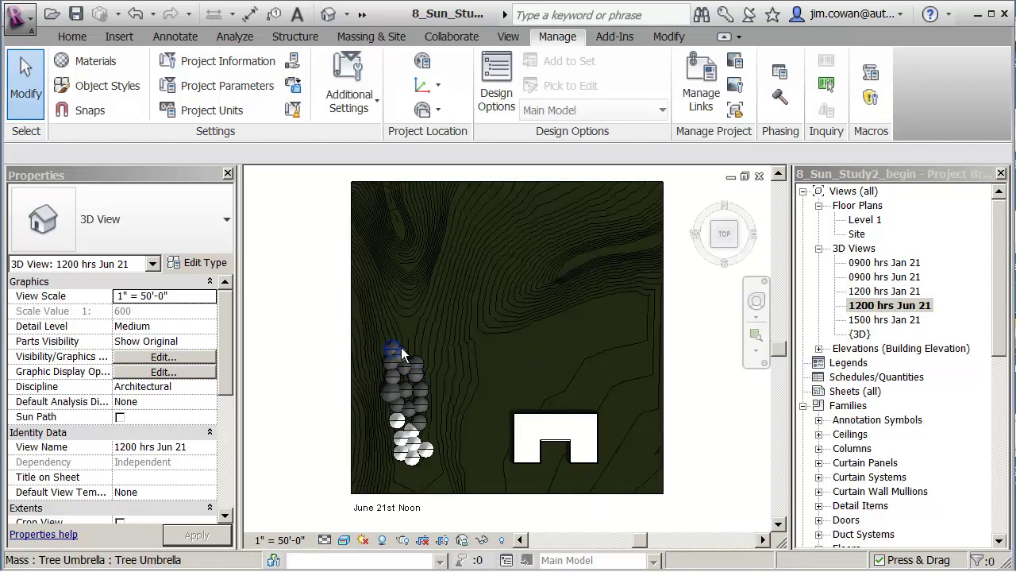
double_click(886, 320)
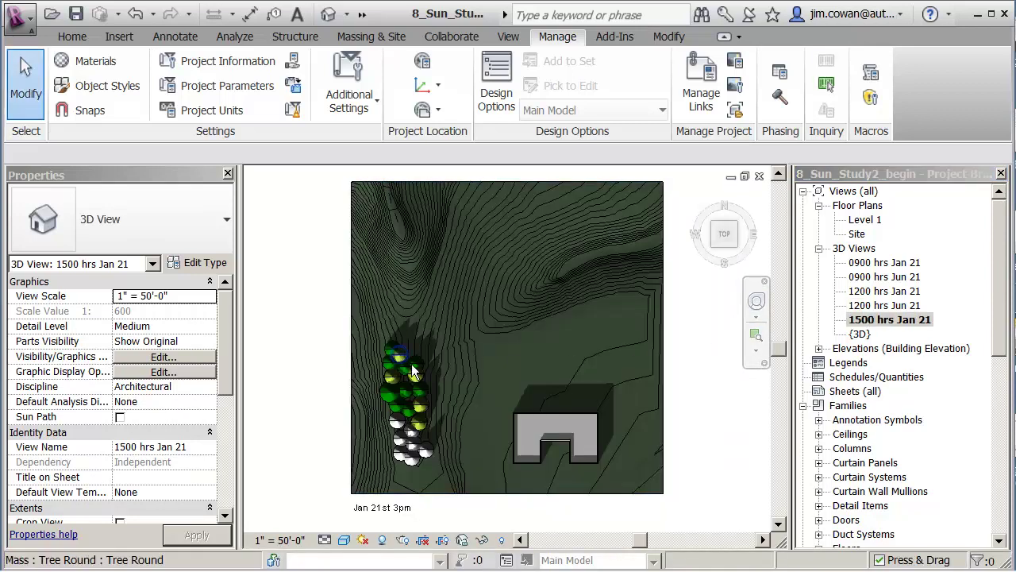
double_click(861, 334)
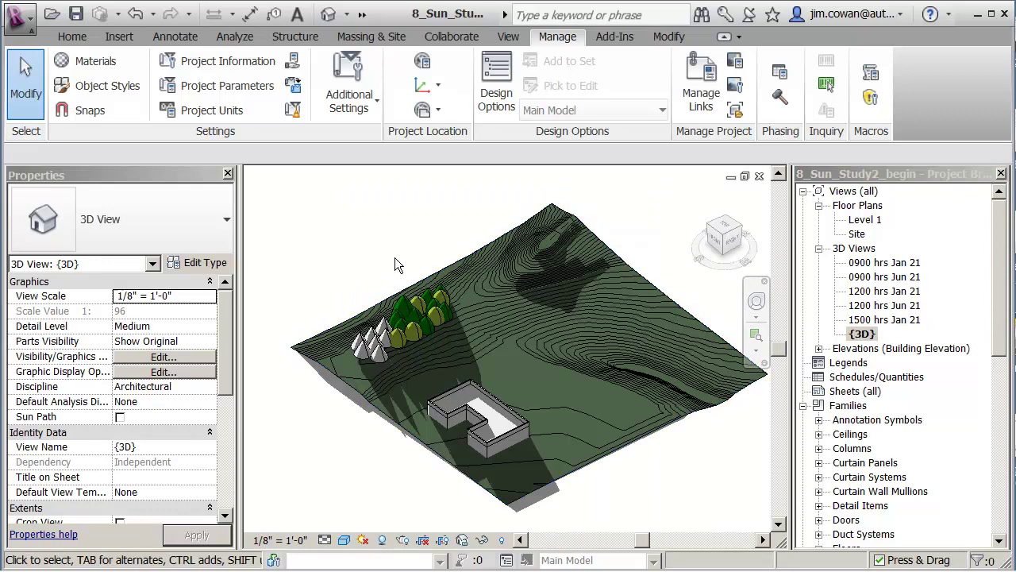
Toggle shadows off and on three times in the {3D} view, leaving them on, then open Sun Path options.
left_click(382, 540)
left_click(383, 540)
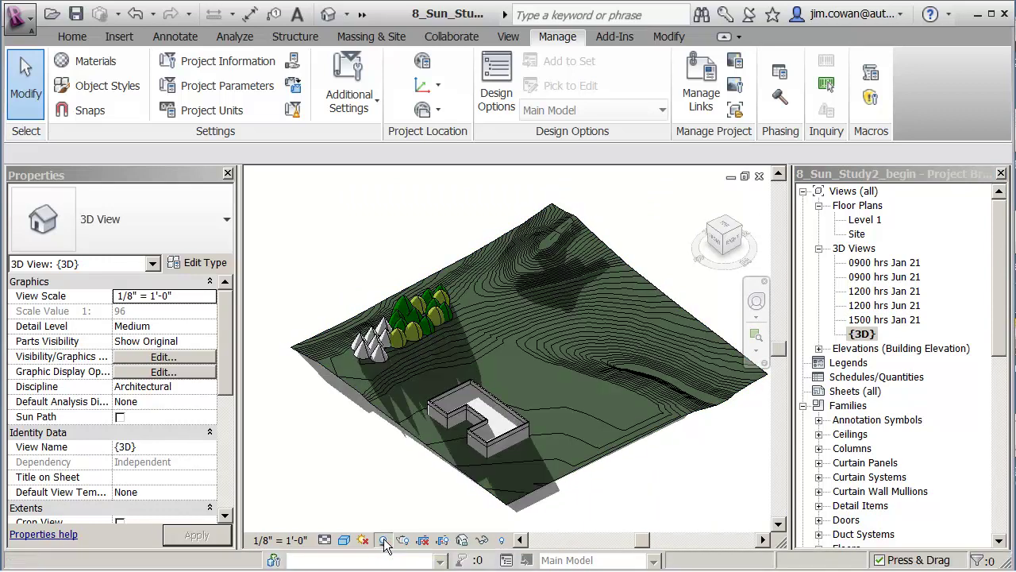
left_click(382, 540)
left_click(383, 540)
left_click(383, 540)
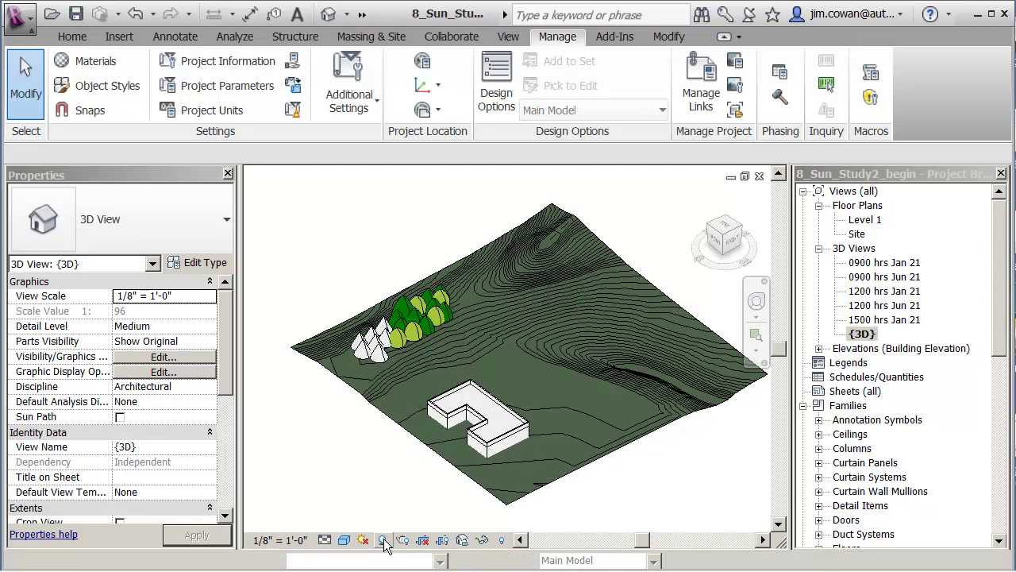
left_click(382, 540)
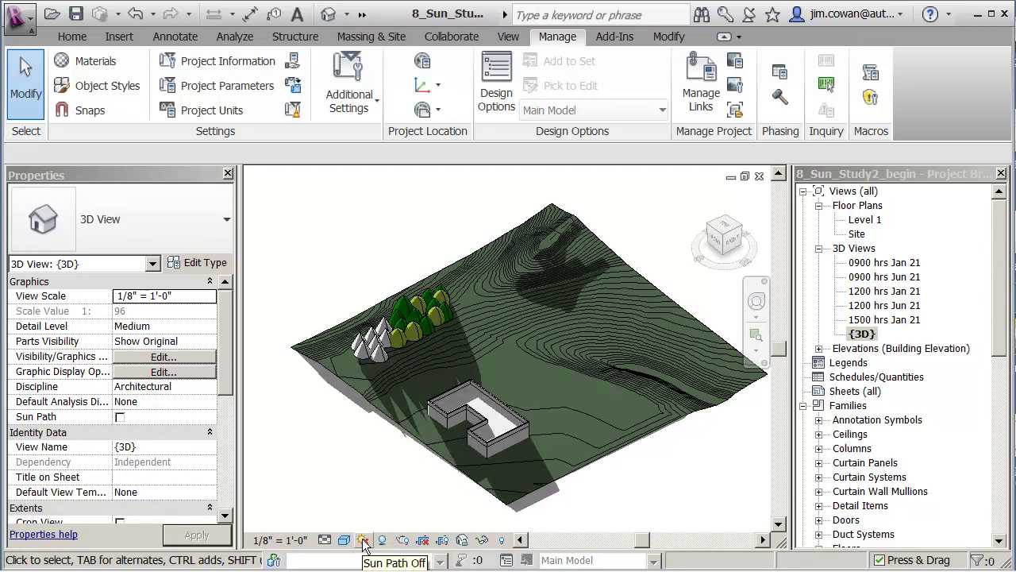
left_click(363, 541)
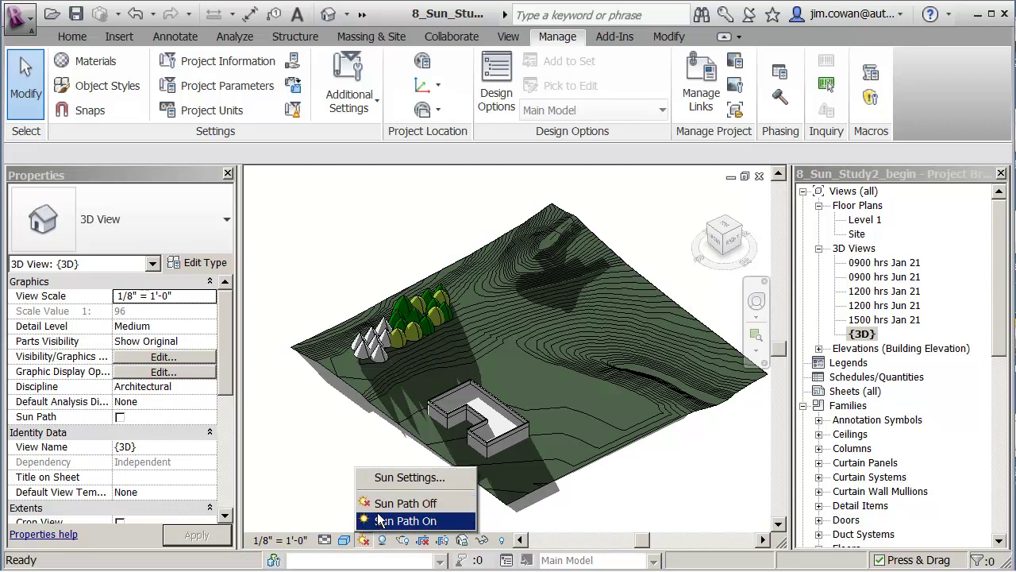
Open Sun Settings and delete the existing Jun 21 3pm preset.
left_click(390, 477)
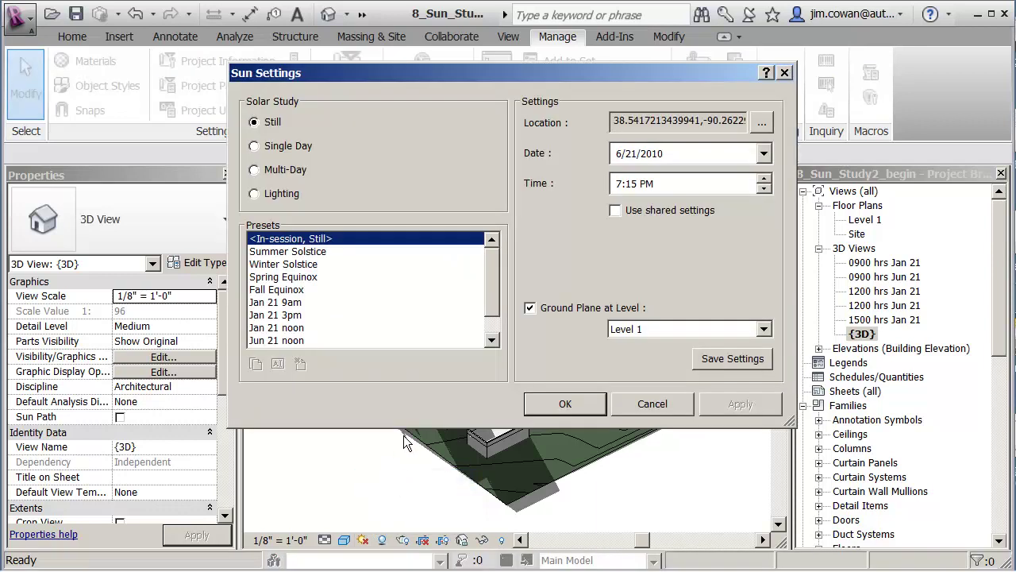
left_click_drag(390, 81, 359, 60)
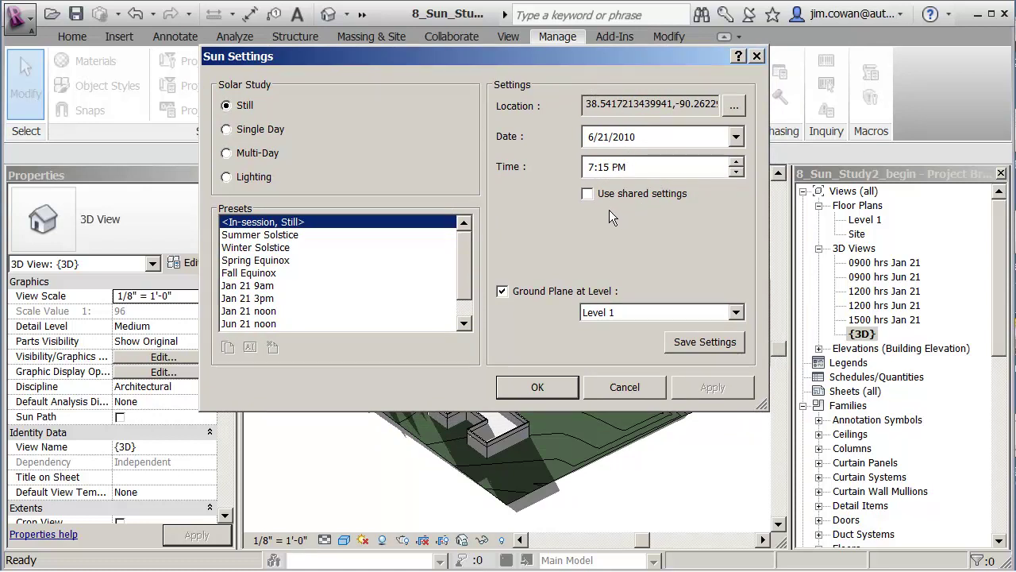
scroll(465, 267, "down", 1)
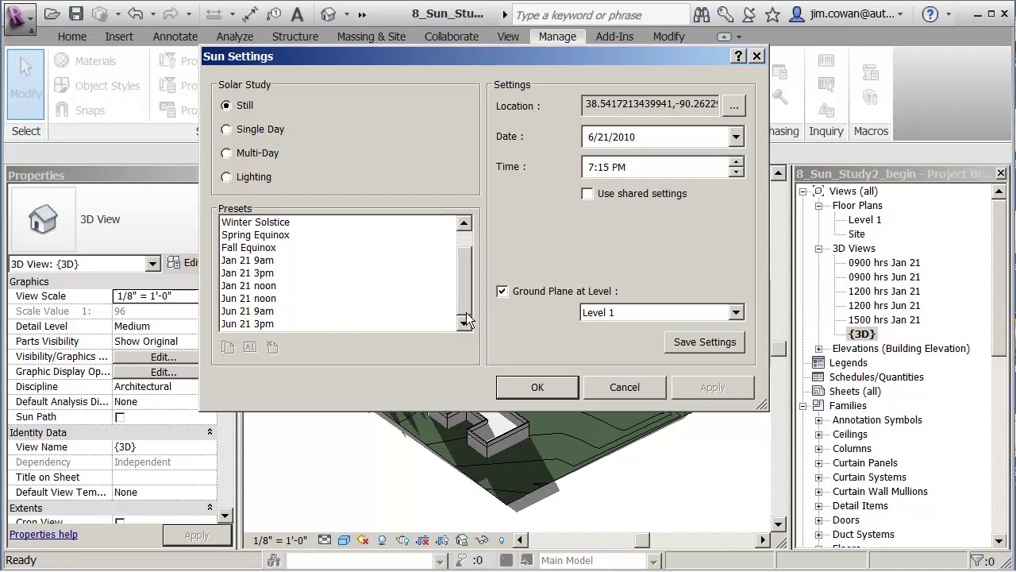
left_click(252, 324)
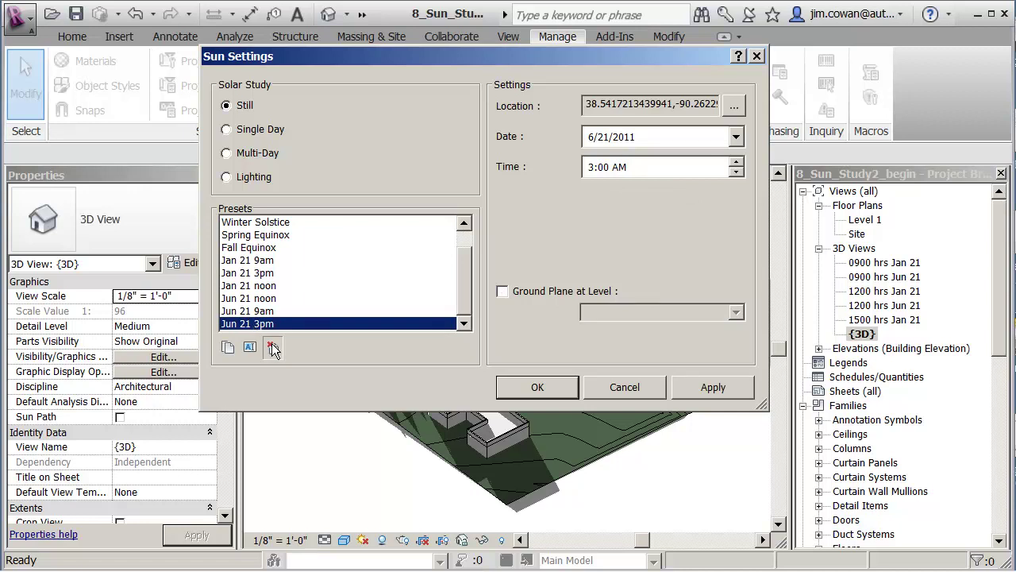
left_click(272, 347)
left_click(589, 306)
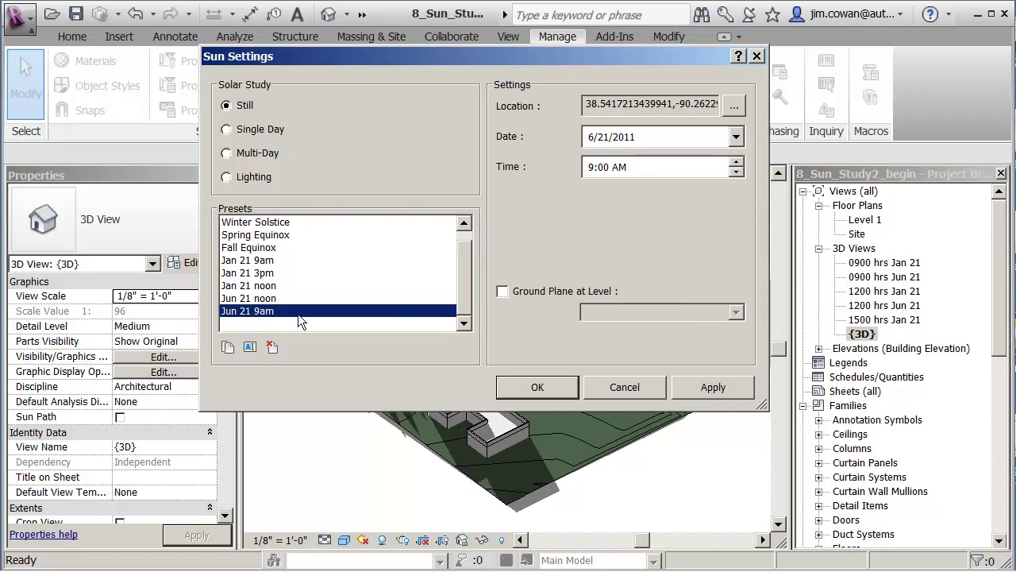
Duplicate the Jun 21 9am preset and name the copy 'Jun 21 3pm'.
left_click(227, 347)
left_click(501, 221)
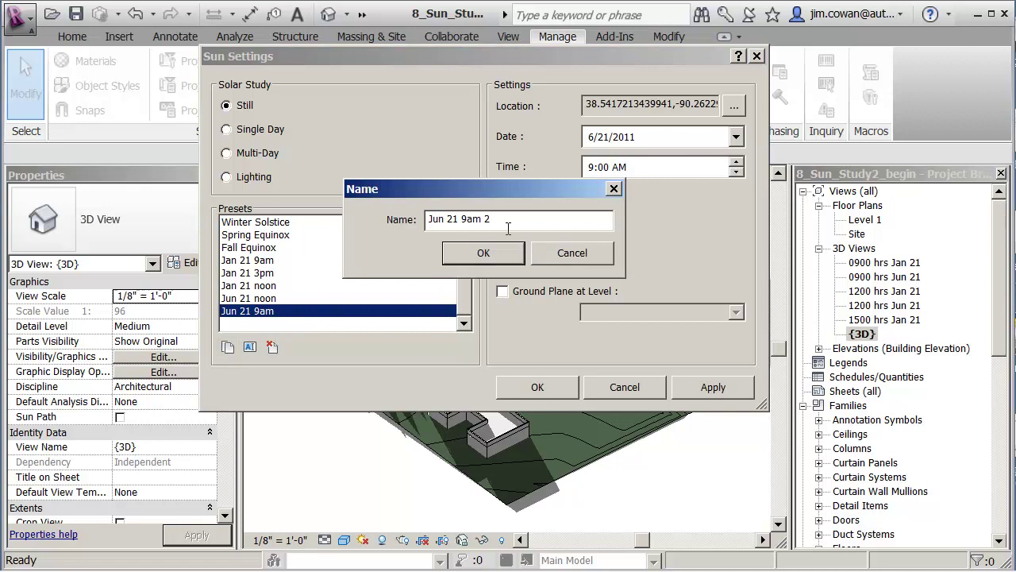
key("BackSpace")
key("BackSpace")
key("BackSpace")
key("BackSpace")
key("BackSpace")
type("3pm")
left_click(497, 255)
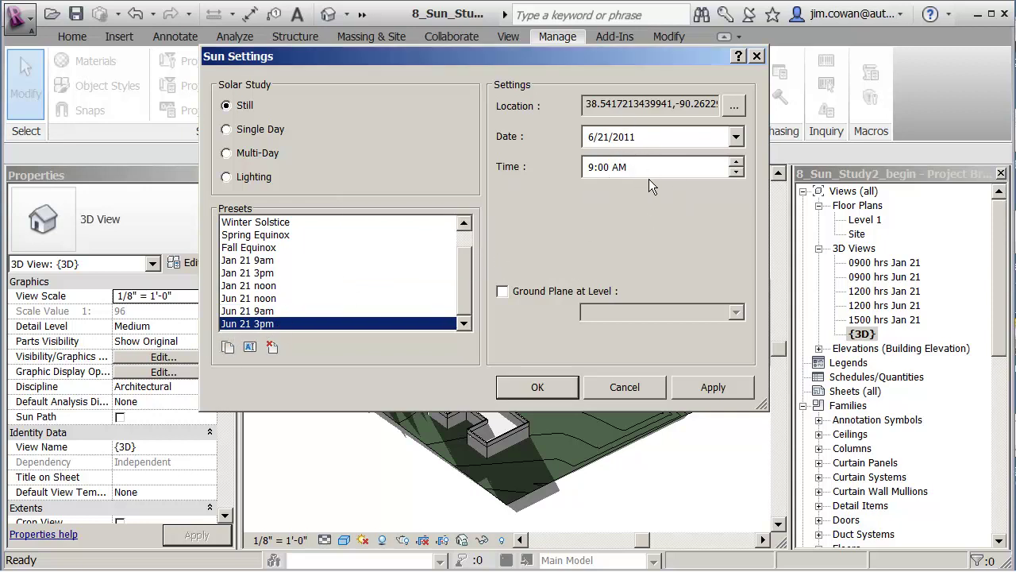
Set the Jun 21 3pm preset's time to 3:00 PM, leaving the ground plane off.
left_click(734, 173)
left_click(737, 172)
left_click(590, 172)
left_click(502, 292)
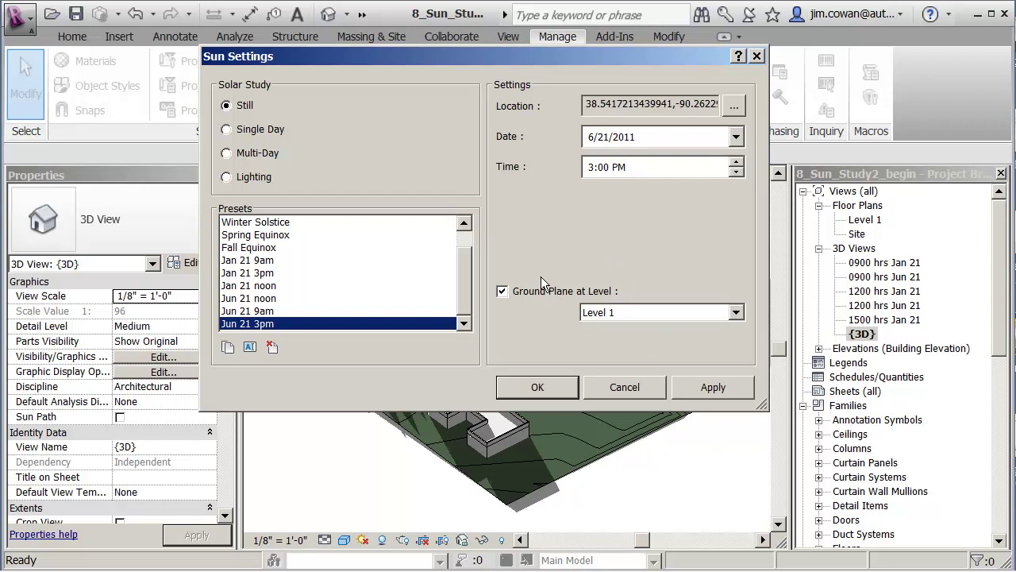
left_click(504, 291)
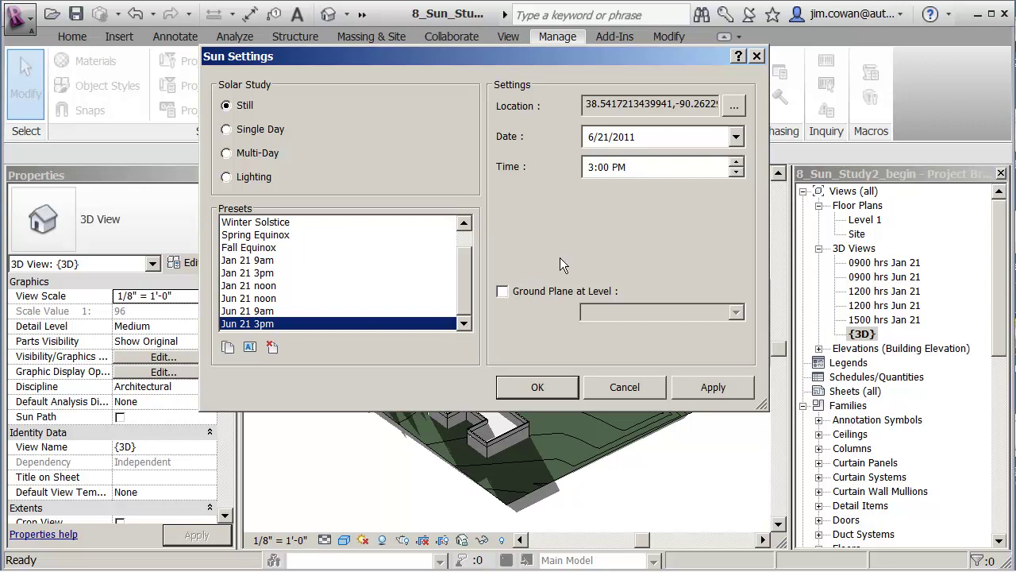
Apply the preset, verify the date stays June 21, and close Sun Settings with OK.
left_click(719, 387)
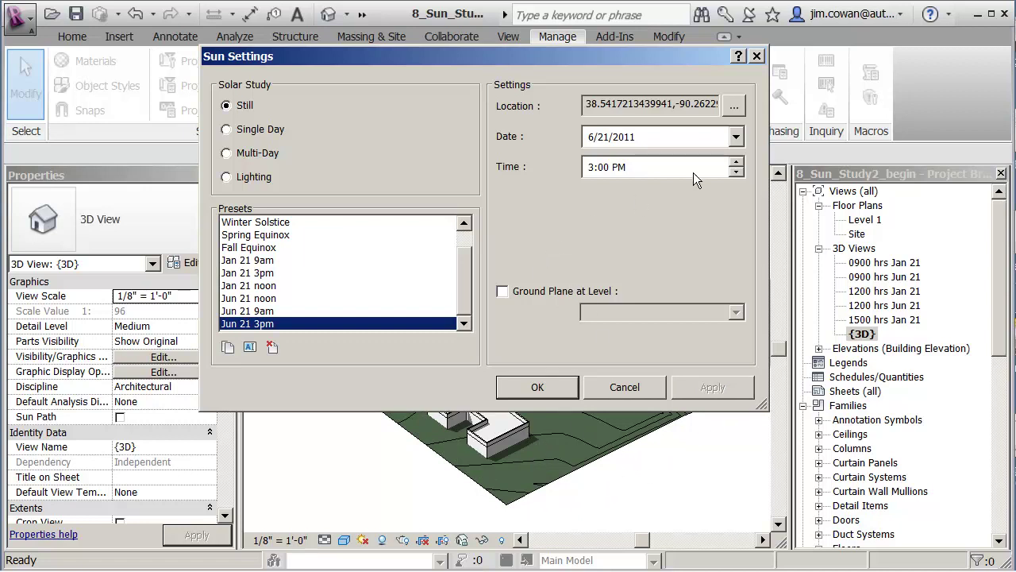
left_click(737, 137)
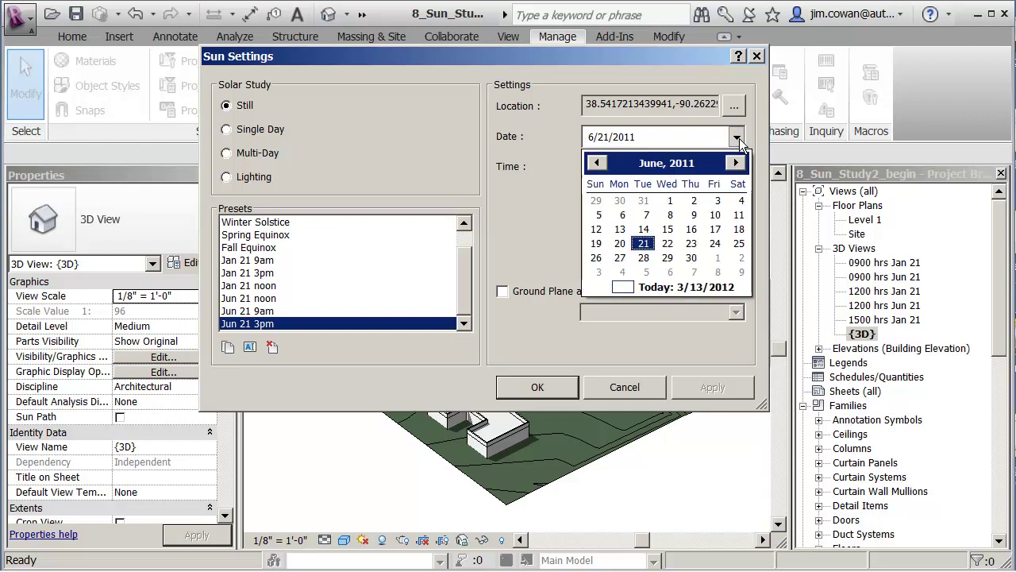
left_click(737, 137)
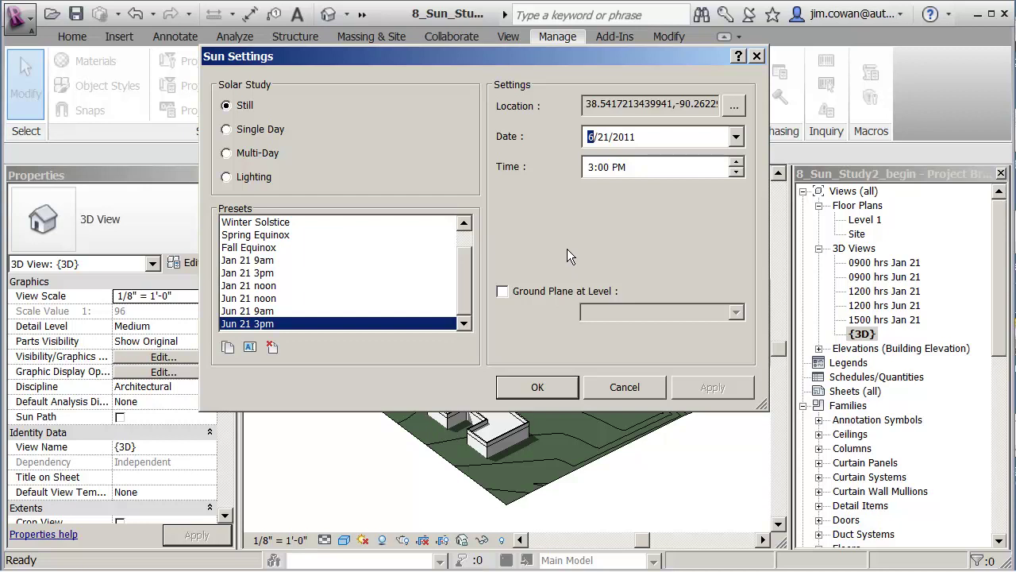
left_click(546, 386)
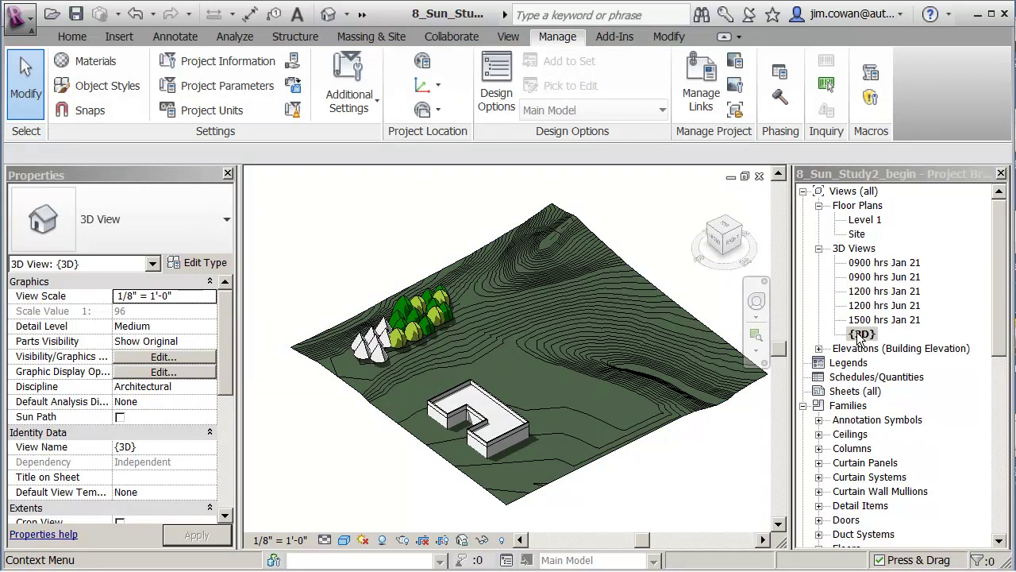
Rename the {3D} view in the Project Browser to '1500 hrs Jun 21'.
right_click(858, 336)
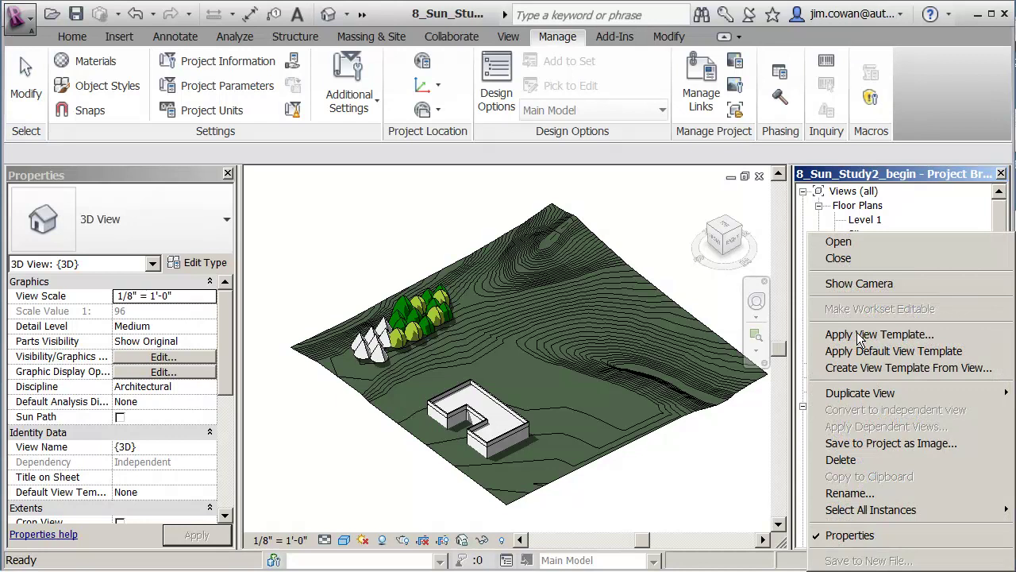
left_click(850, 493)
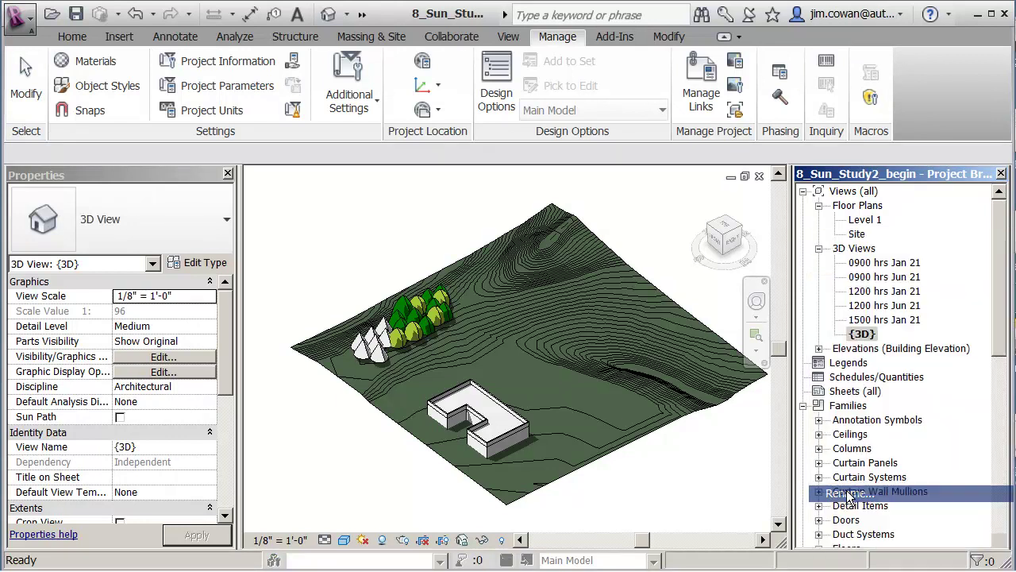
left_click(479, 277)
left_click_drag(479, 277, 421, 287)
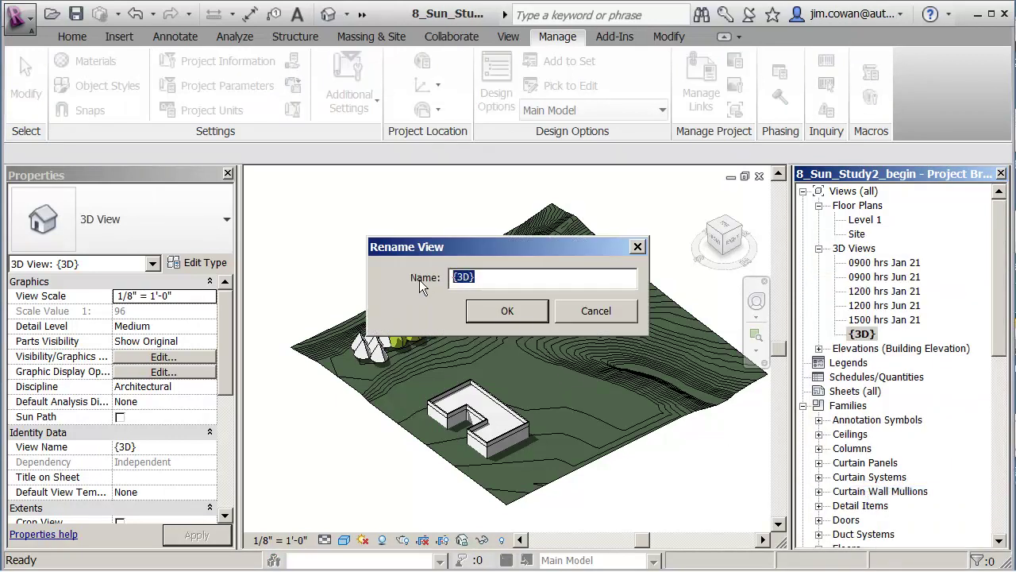
type("1500 hr")
type("s Jun 21")
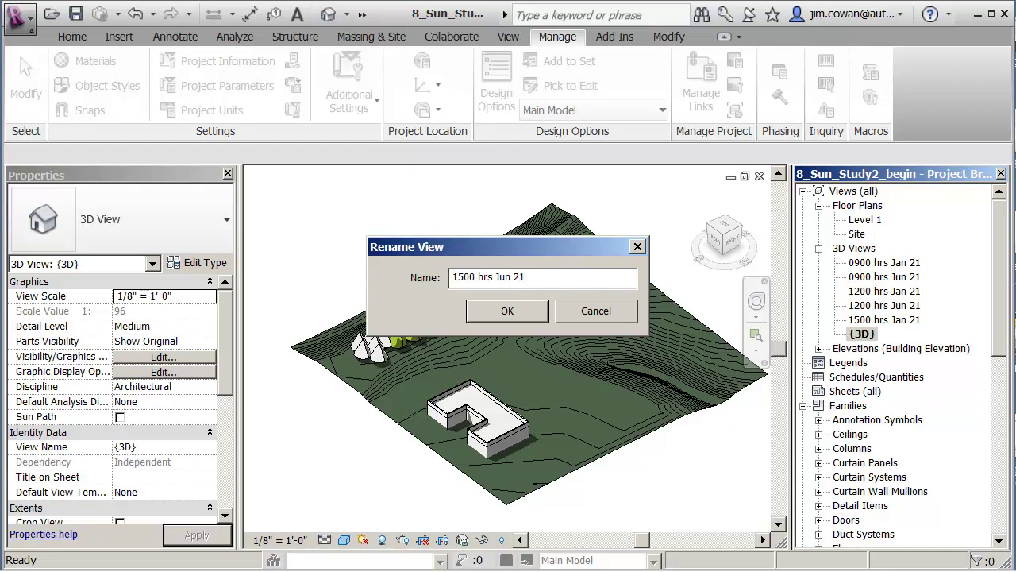
left_click(508, 311)
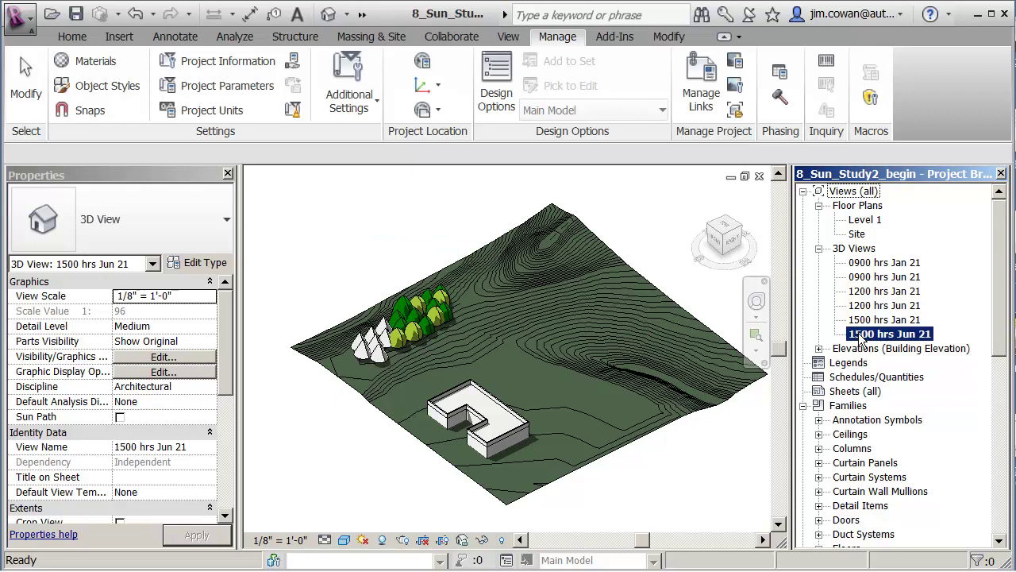
Confirm the view's Jun 21 3pm sun settings, then switch to Top view rotated a quarter turn.
left_click(364, 542)
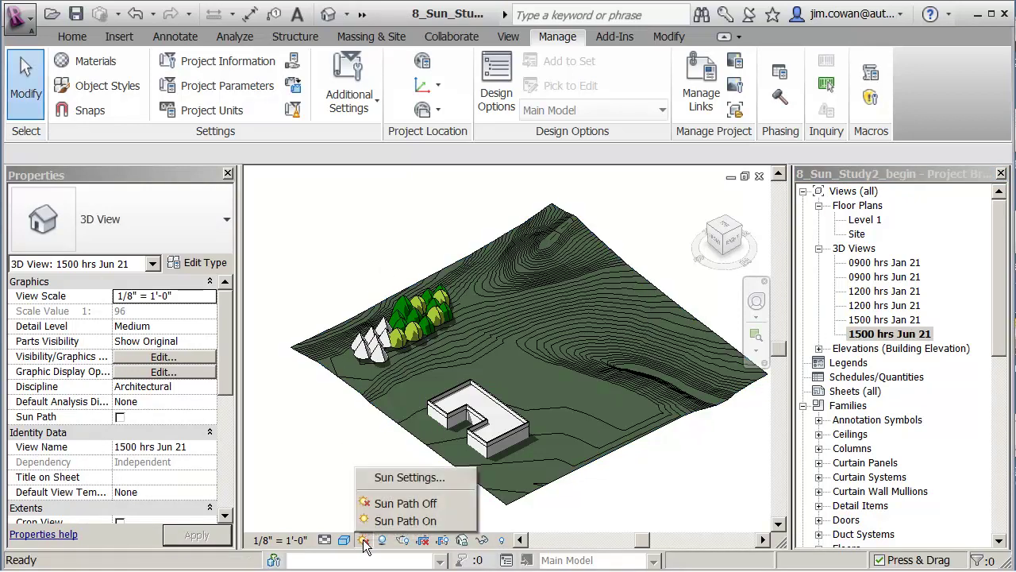
left_click(378, 477)
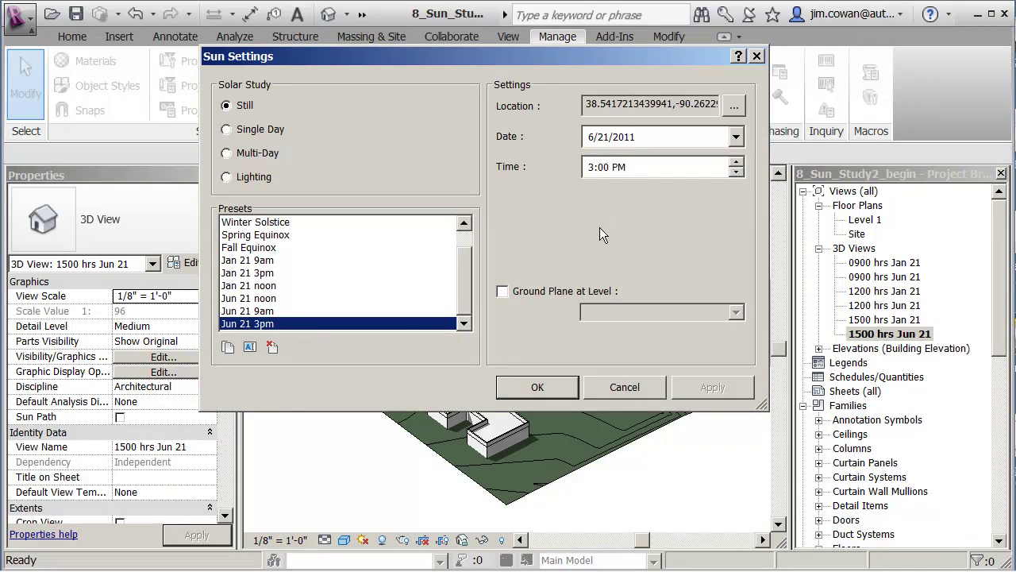
left_click(539, 387)
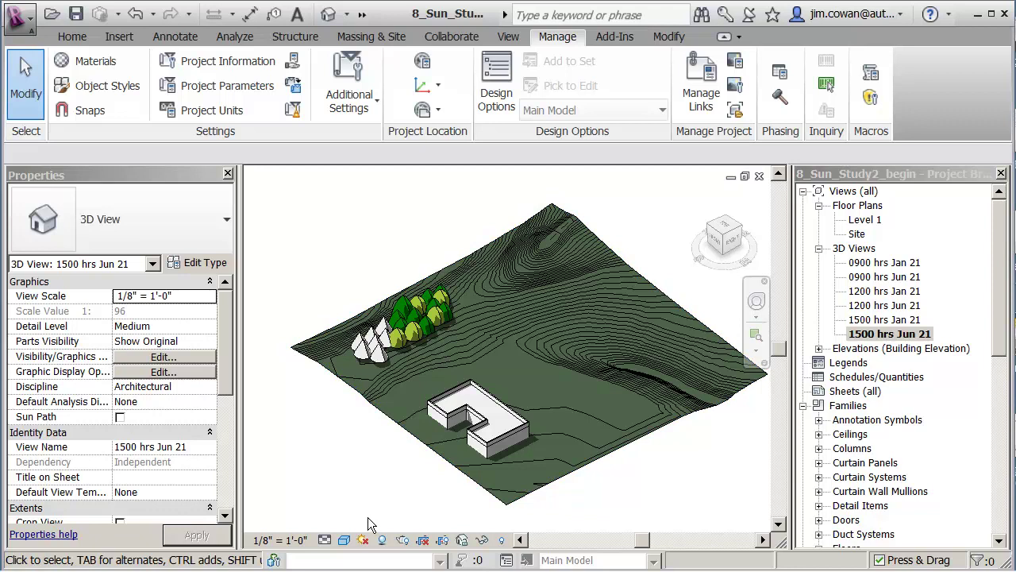
left_click(728, 231)
left_click(753, 199)
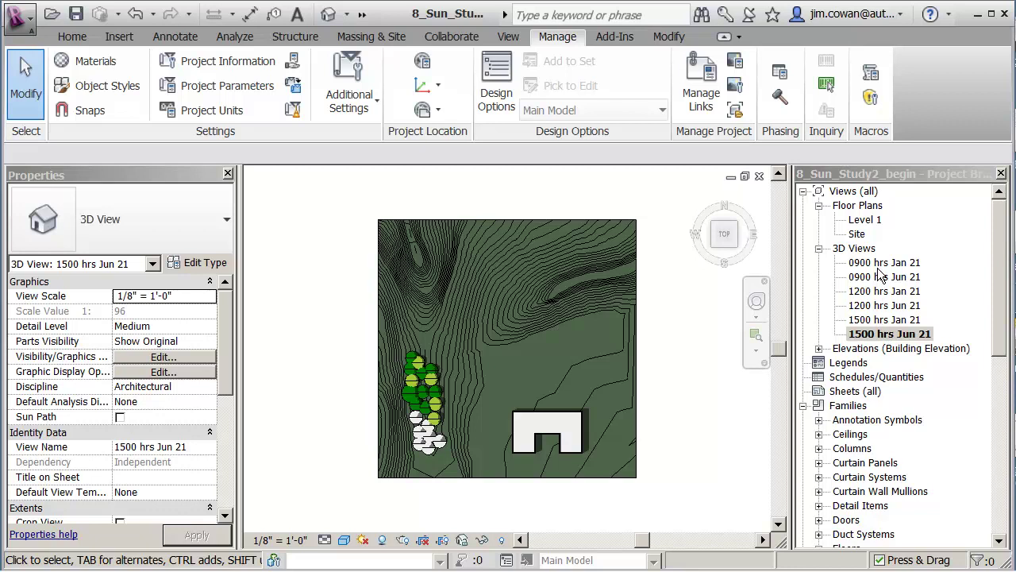
Compare the 1500 hrs Jan/Jun 21, 0900 and 1200 Jan 21 views, ending on 1500 hrs Jan 21.
double_click(863, 320)
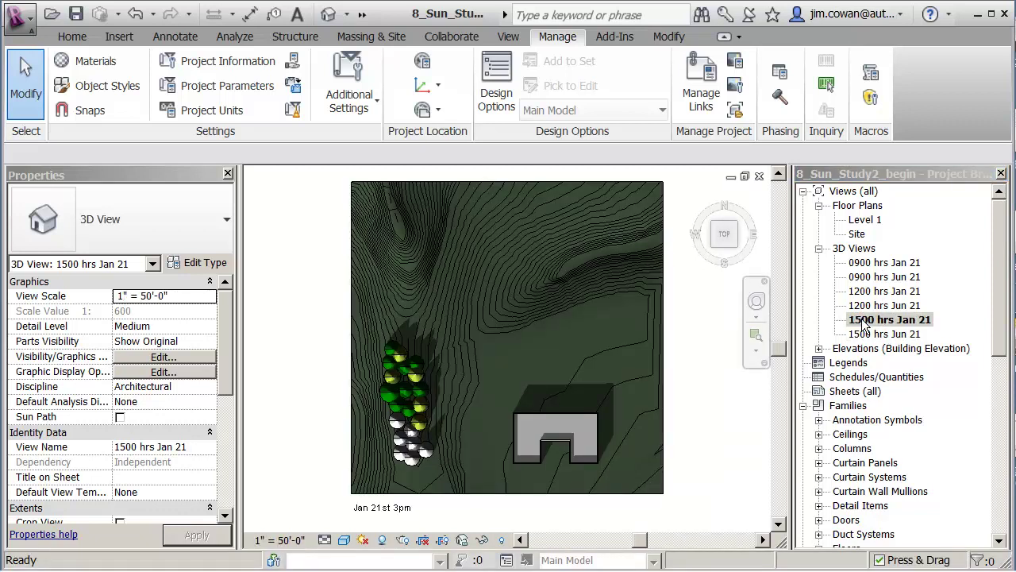
double_click(859, 335)
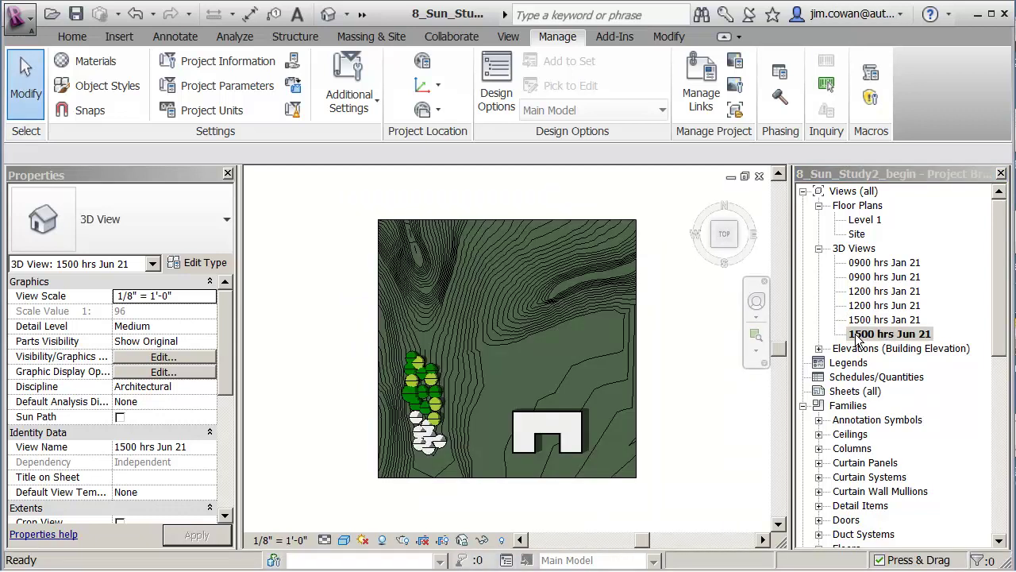
left_click(870, 265)
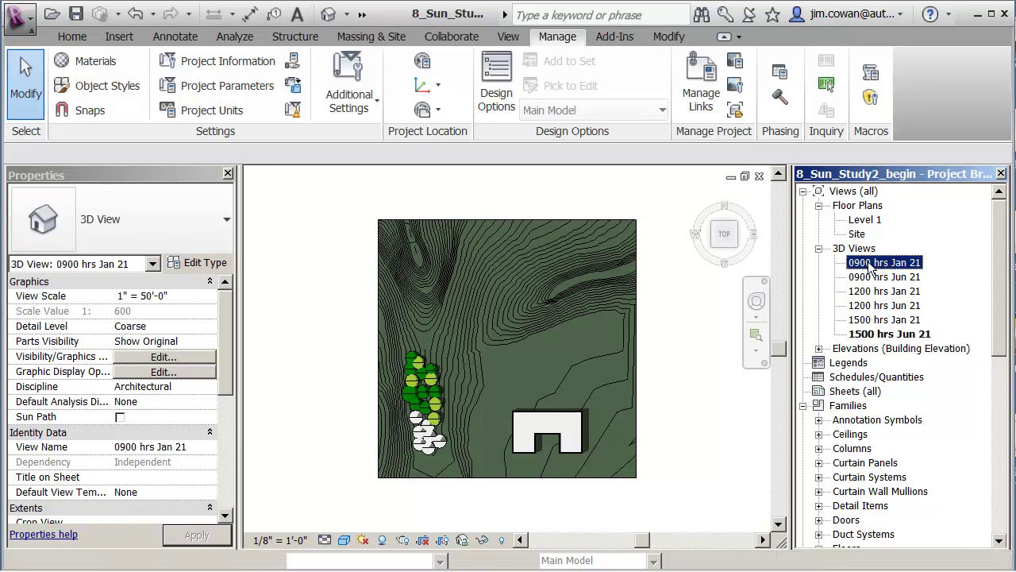
double_click(870, 265)
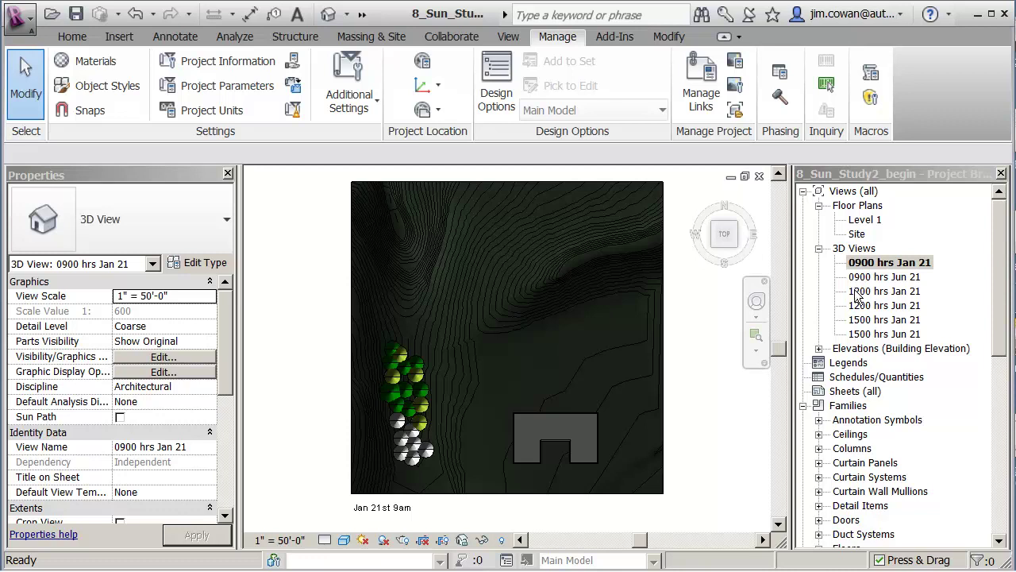
double_click(858, 292)
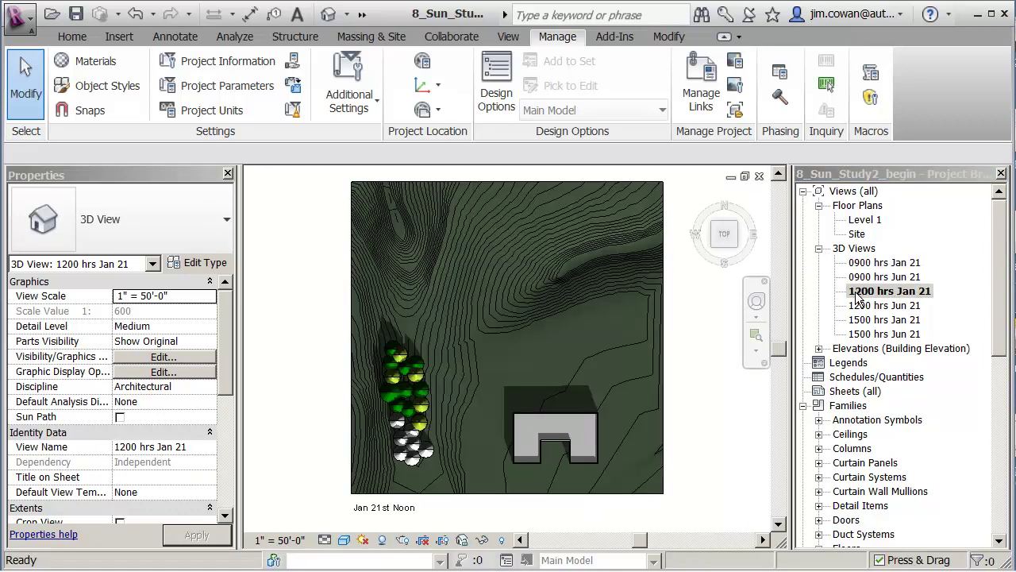
double_click(864, 320)
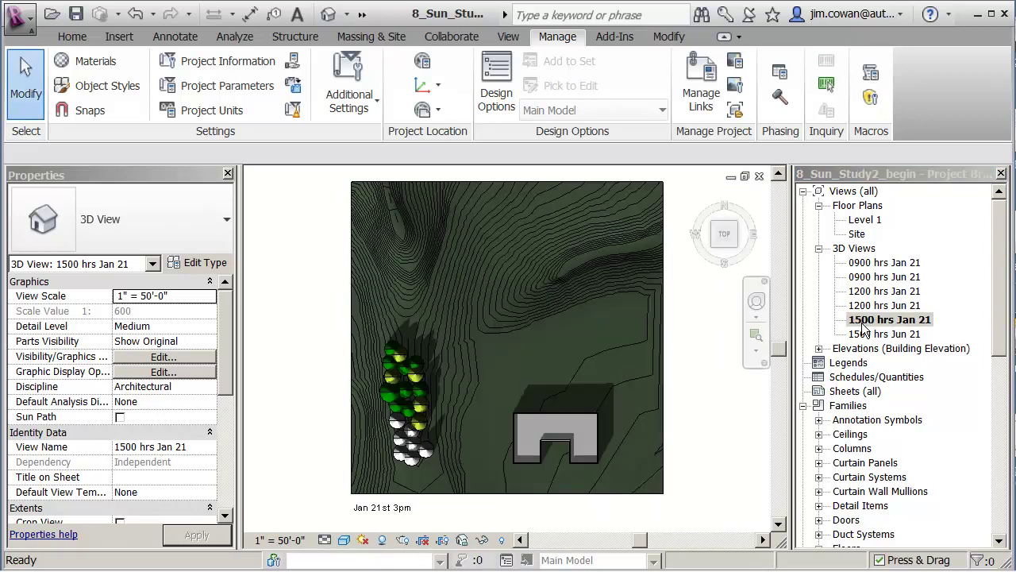